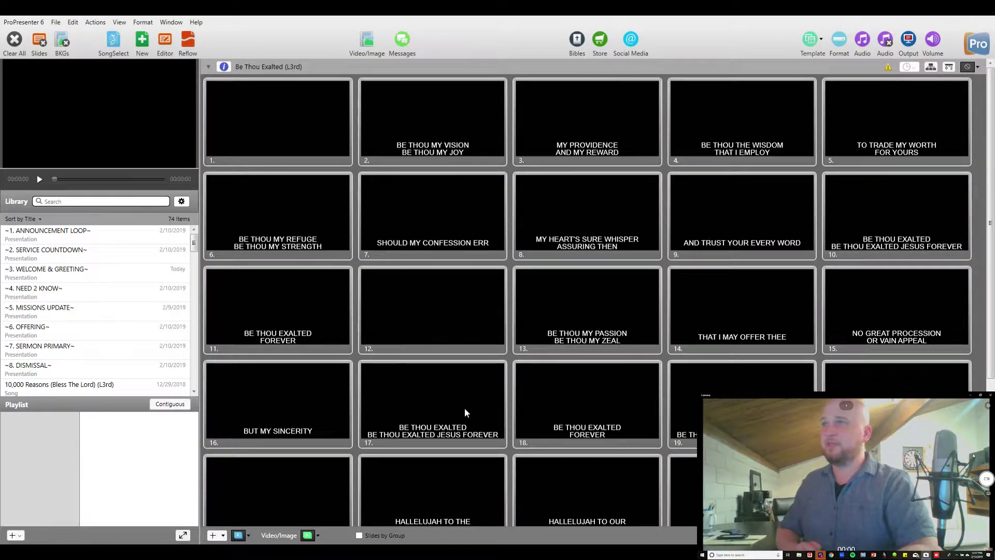
{"action": "scroll", "coordinate": [160, 301], "scroll_direction": "down", "scroll_amount": 3}
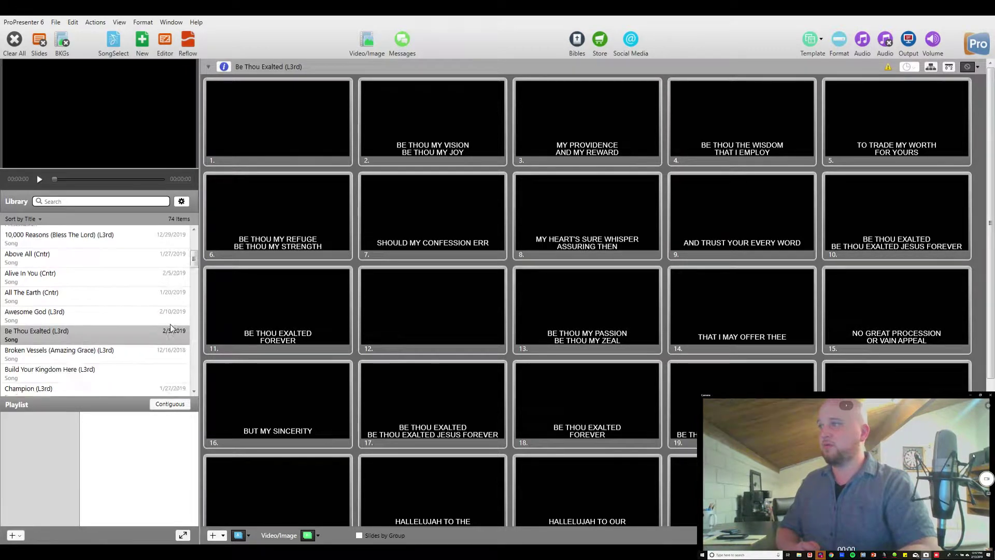
{"action": "scroll", "coordinate": [170, 325], "scroll_direction": "down", "scroll_amount": 1}
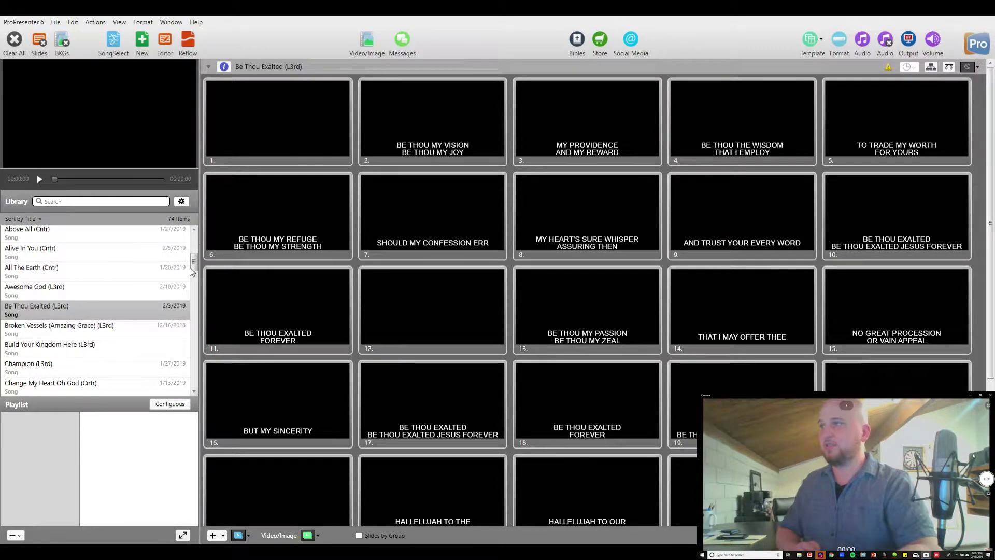
{"action": "left_click_drag", "start_coordinate": [193, 261], "coordinate": [188, 213]}
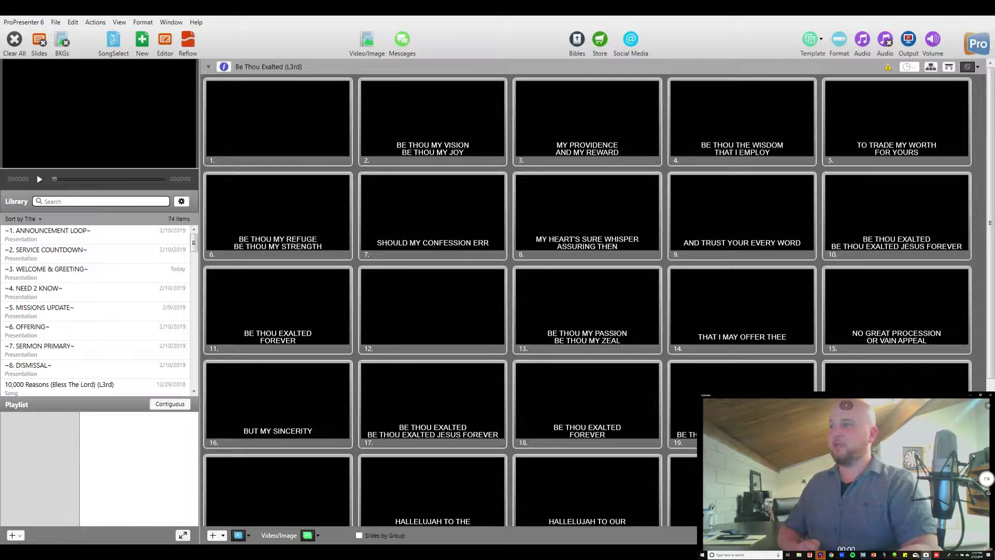
Step: Create a new playlist named NILE Sunday
{"action": "double_click", "coordinate": [68, 487]}
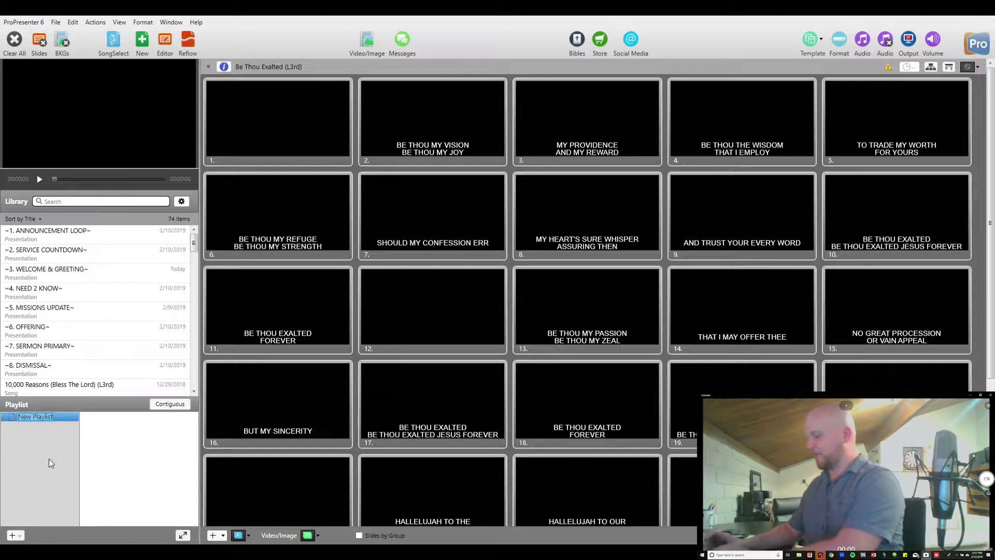
{"action": "type", "text": "N"}
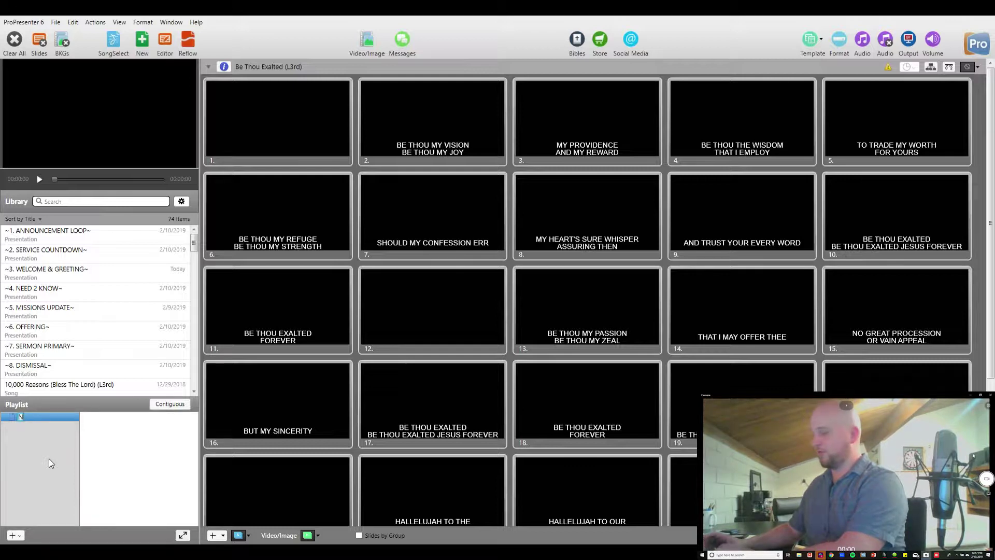
{"action": "type", "text": "ILE"}
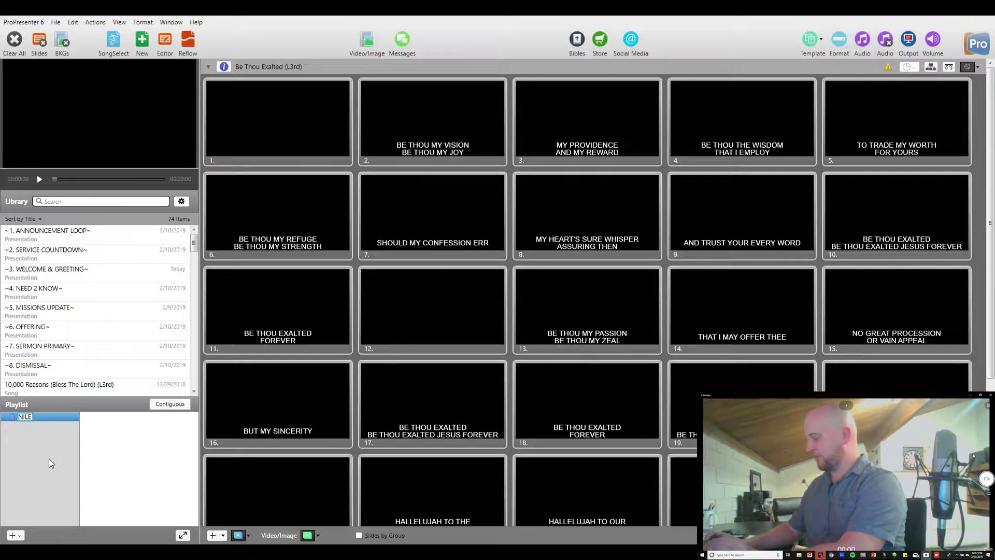
{"action": "type", "text": "Sunday"}
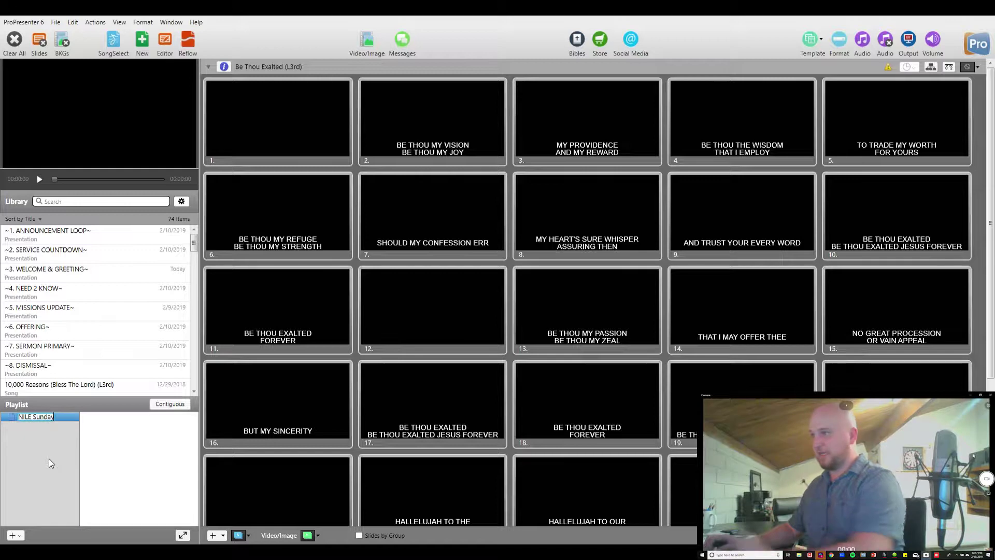
{"action": "key", "text": "Return"}
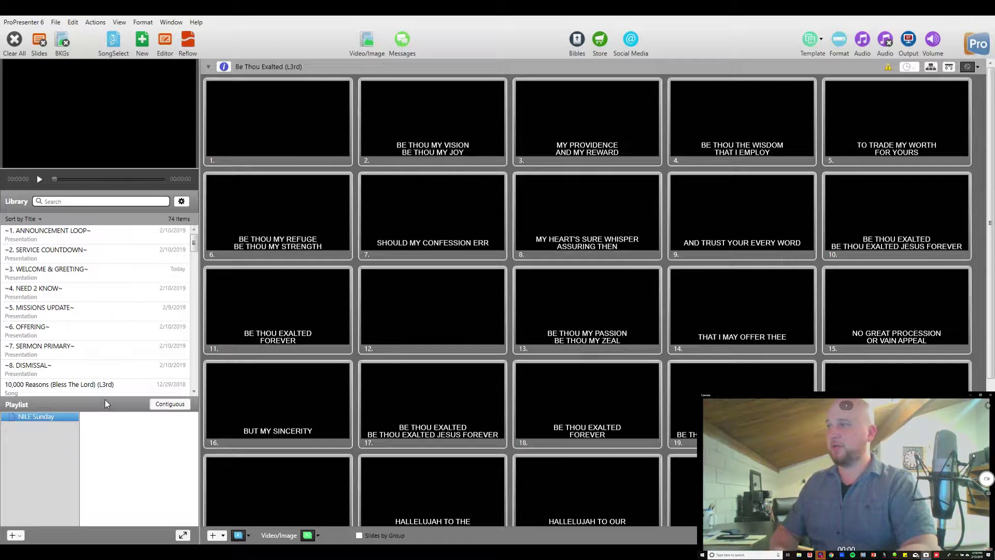
Step: Select the library presentations from ~1. ANNOUNCEMENT LOOP~ through ~8. DISMISSAL~
{"action": "left_click", "coordinate": [86, 239]}
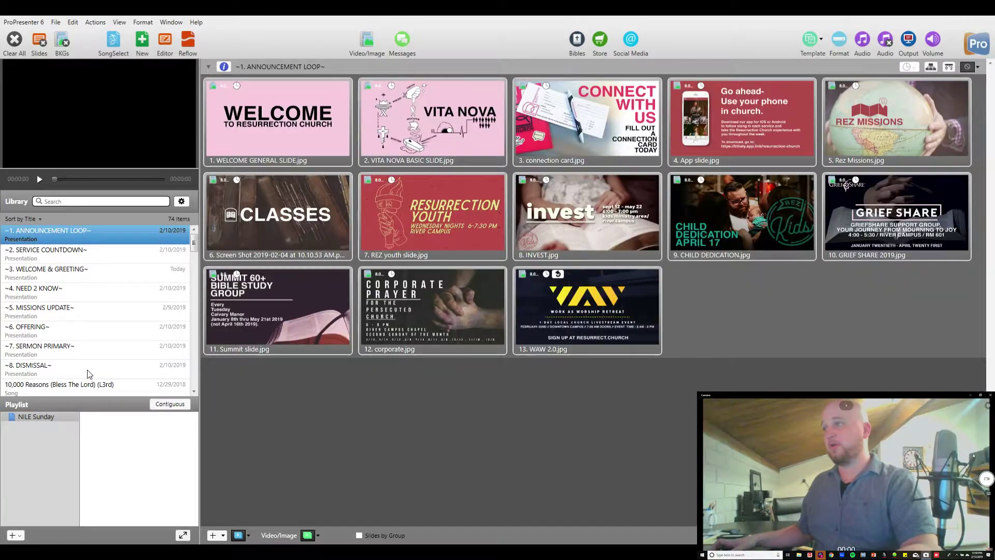
{"action": "left_click", "coordinate": [88, 370], "text": "shift"}
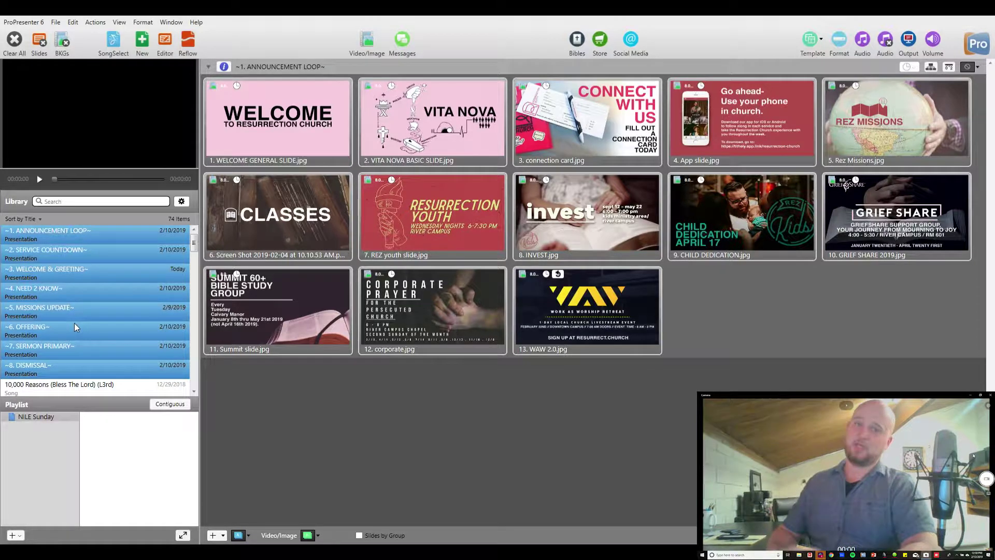
Step: Search the library for "god", look at Change My Heart Oh God (Cntr) and Chorus of the Saints (L3rd), and clear the search
{"action": "left_click", "coordinate": [70, 205]}
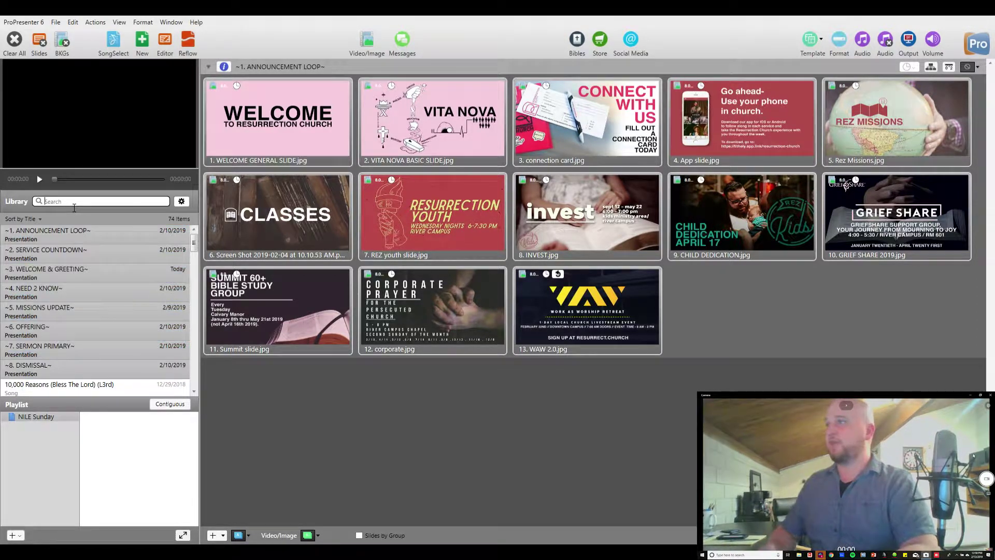
{"action": "type", "text": "goo"}
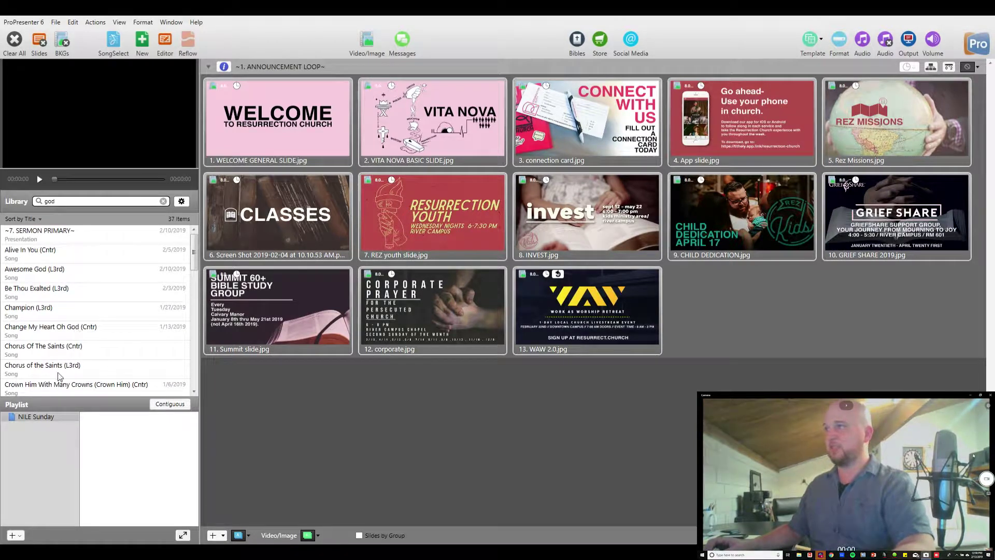
{"action": "scroll", "coordinate": [141, 317], "scroll_direction": "down", "scroll_amount": 1}
{"action": "scroll", "coordinate": [142, 316], "scroll_direction": "down", "scroll_amount": 1}
{"action": "left_click", "coordinate": [152, 276]}
{"action": "scroll", "coordinate": [113, 271], "scroll_direction": "down", "scroll_amount": 1}
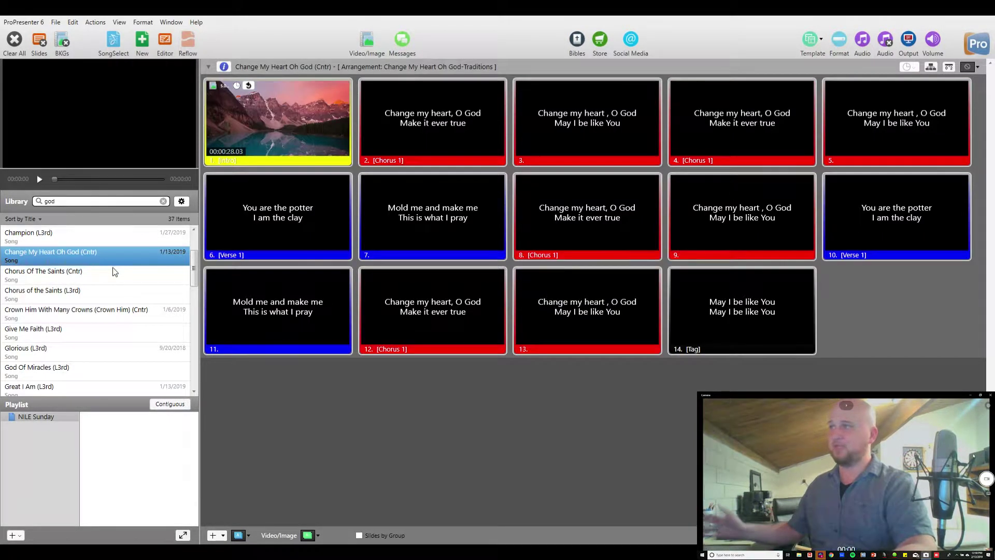
{"action": "left_click", "coordinate": [111, 288]}
{"action": "scroll", "coordinate": [111, 276], "scroll_direction": "up", "scroll_amount": 1}
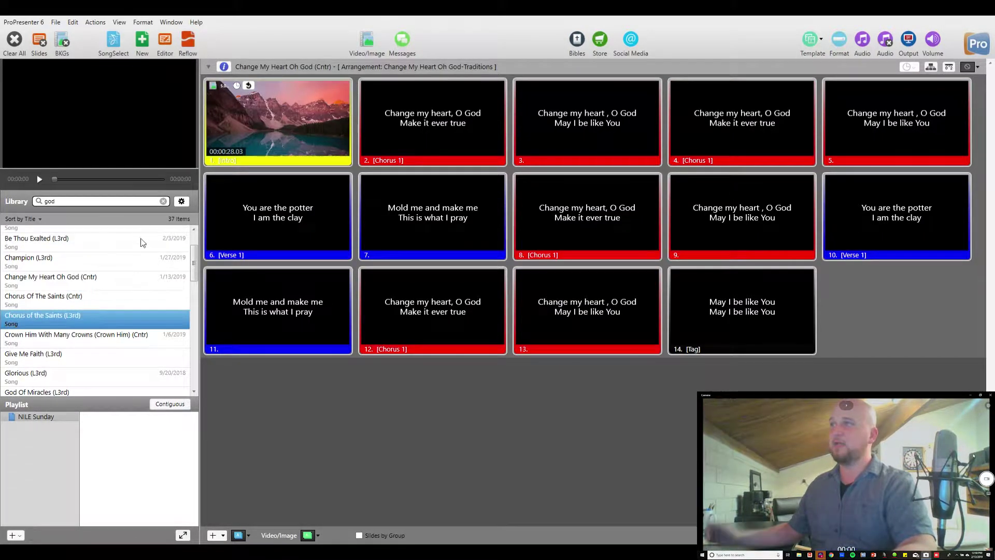
{"action": "left_click", "coordinate": [163, 201]}
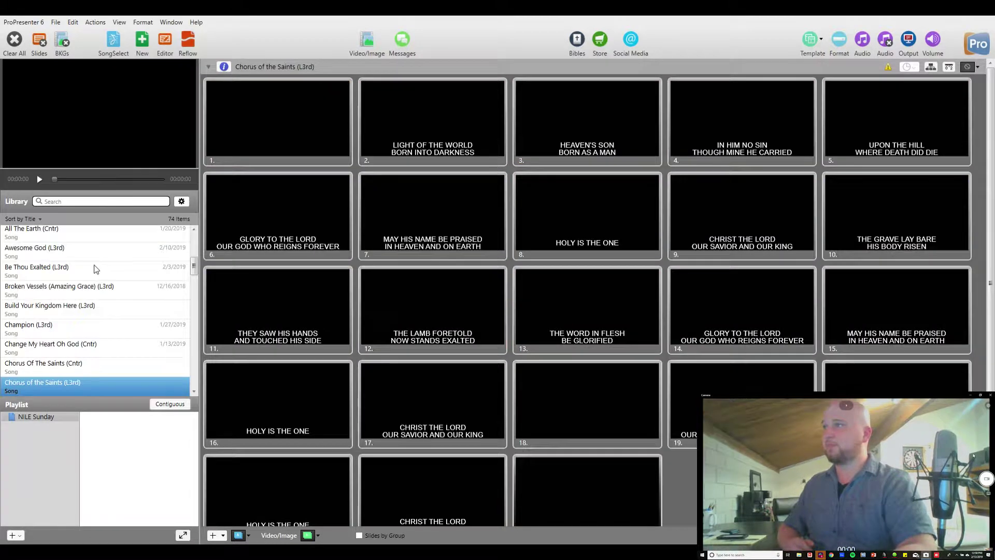
Step: Add the eight library presentations from ~1. ANNOUNCEMENT LOOP~ through ~8. DISMISSAL~ to the NILE Sunday playlist
{"action": "left_click", "coordinate": [95, 267]}
{"action": "left_click_drag", "start_coordinate": [196, 269], "coordinate": [188, 214]}
{"action": "left_click", "coordinate": [64, 230]}
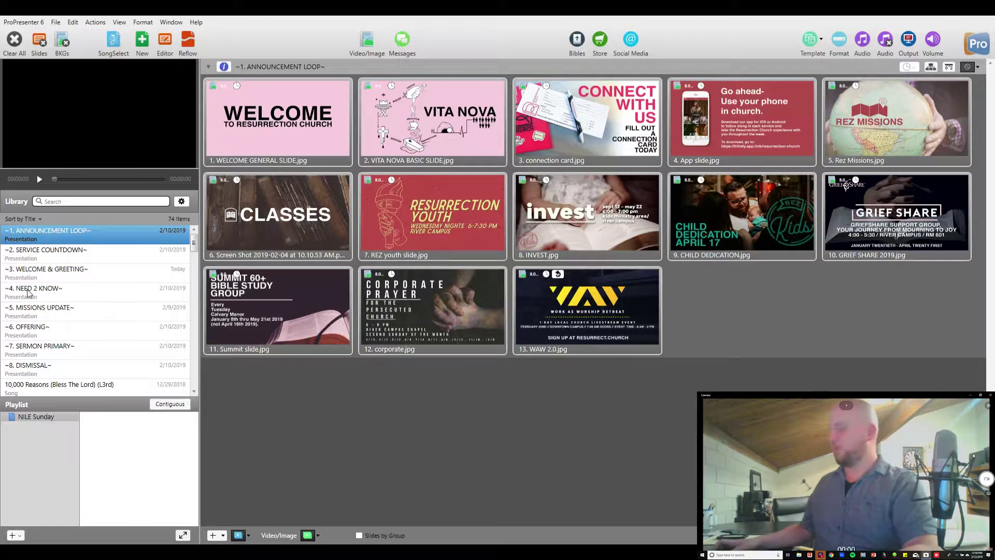
{"action": "left_click", "coordinate": [34, 370], "text": "shift"}
{"action": "left_click_drag", "start_coordinate": [34, 371], "coordinate": [108, 426]}
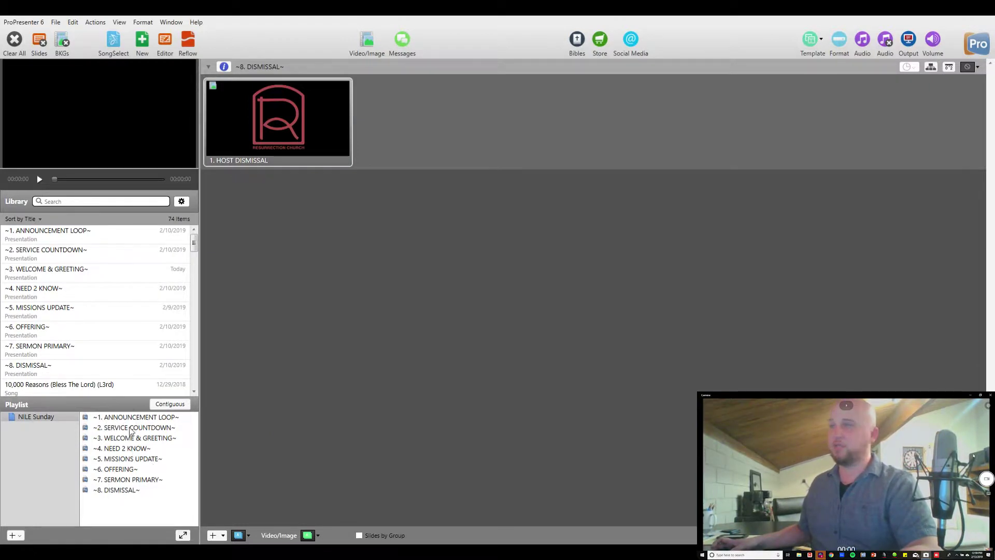
Step: Add ~1. ANNOUNCEMENT LOOP~ a second time at the end of the NILE Sunday playlist, after ~8. DISMISSAL~
{"action": "left_click", "coordinate": [35, 241]}
{"action": "left_click_drag", "start_coordinate": [28, 240], "coordinate": [135, 496]}
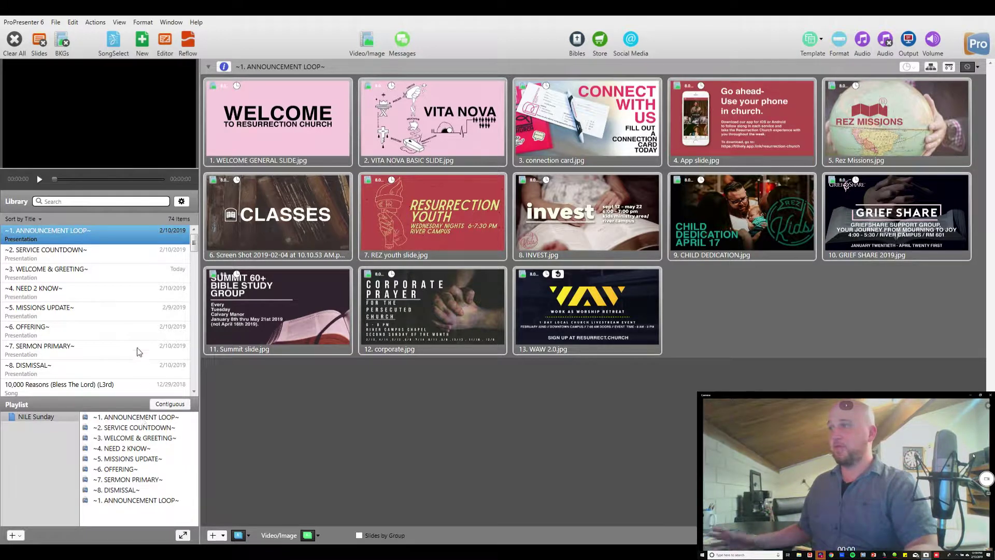
{"action": "scroll", "coordinate": [98, 329], "scroll_direction": "down", "scroll_amount": 5}
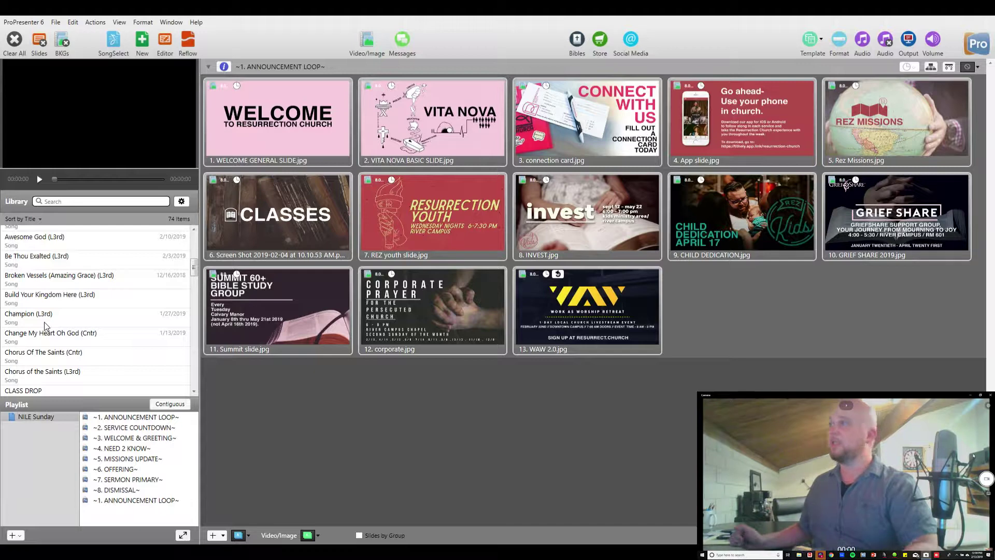
{"action": "scroll", "coordinate": [78, 342], "scroll_direction": "up", "scroll_amount": 5}
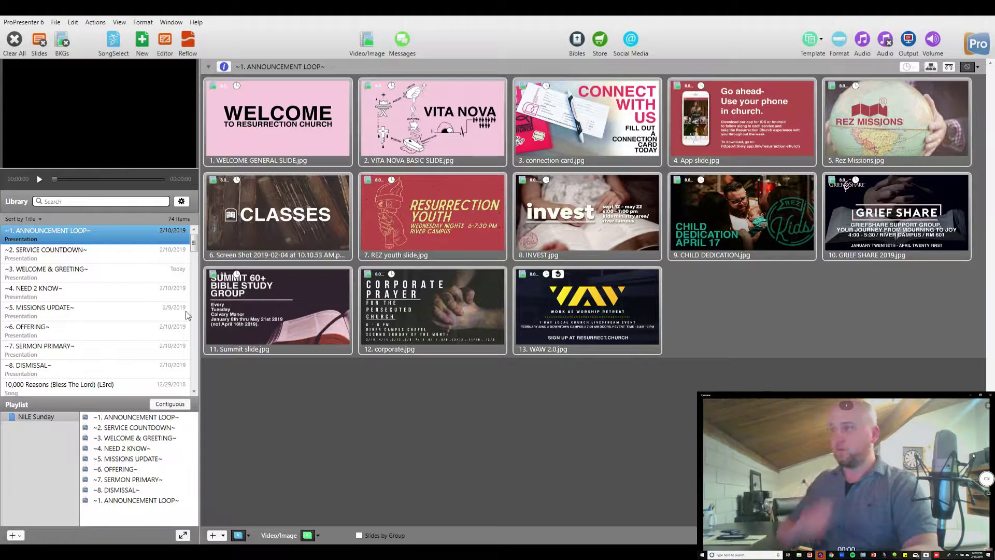
Step: Open the first ~1. ANNOUNCEMENT LOOP~ in the playlist and show its INVEST.jpg slide live
{"action": "left_click", "coordinate": [133, 420]}
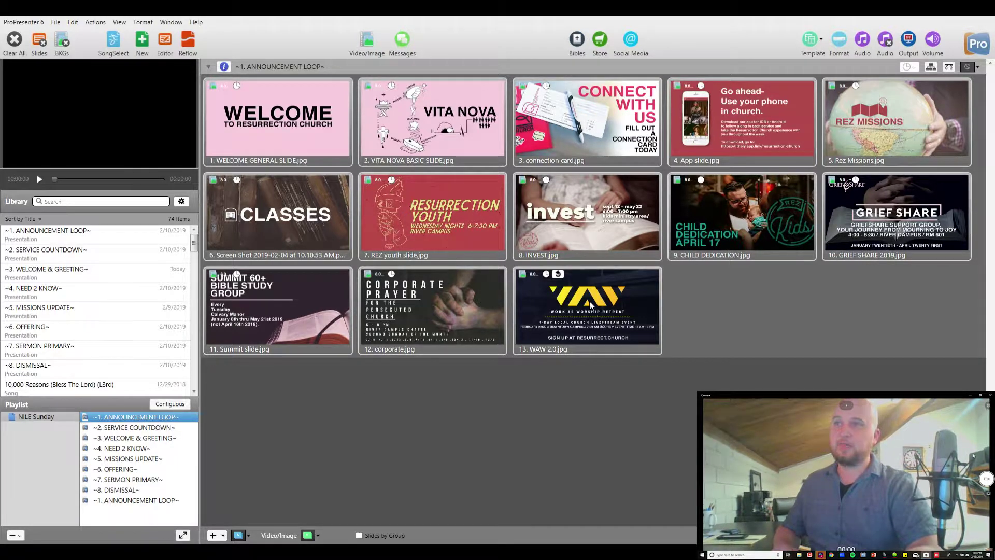
{"action": "mouse_move", "coordinate": [588, 306]}
{"action": "left_mouse_down"}
{"action": "mouse_move", "coordinate": [562, 293]}
{"action": "mouse_move", "coordinate": [649, 263]}
{"action": "mouse_move", "coordinate": [563, 310]}
{"action": "mouse_move", "coordinate": [580, 306]}
{"action": "left_mouse_up"}
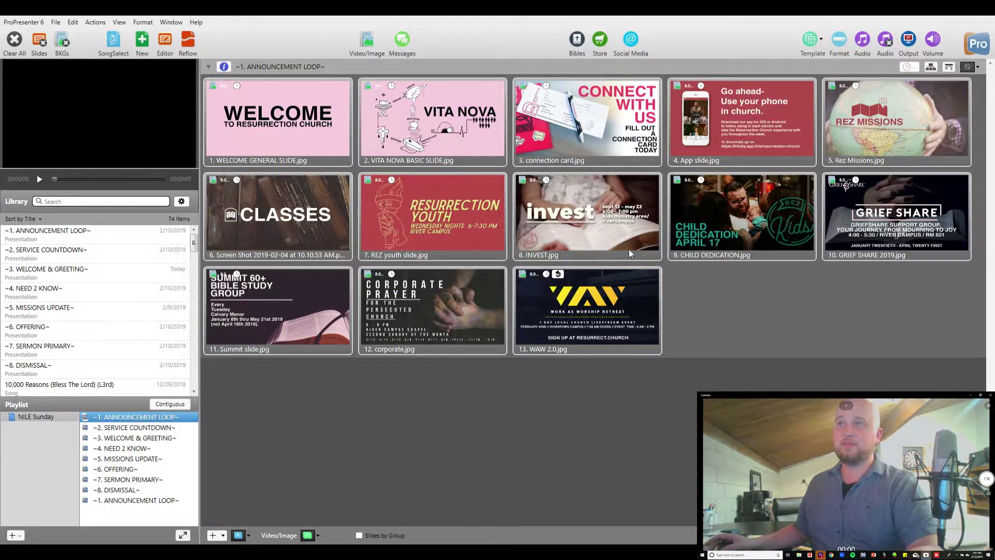
{"action": "left_click", "coordinate": [582, 234]}
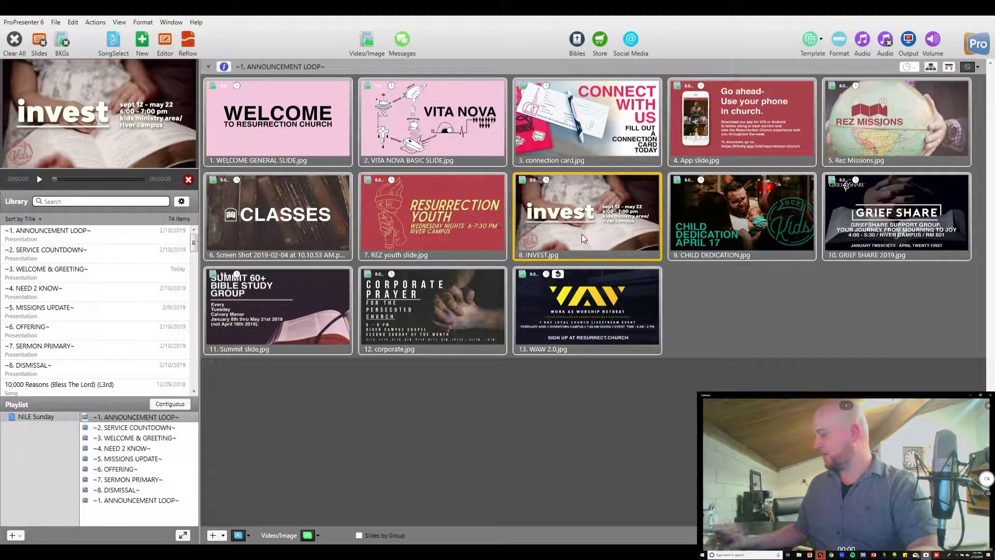
Step: Select all slides of the announcement loop, then only its final WAW 2.0.jpg slide
{"action": "key", "text": "ctrl+a"}
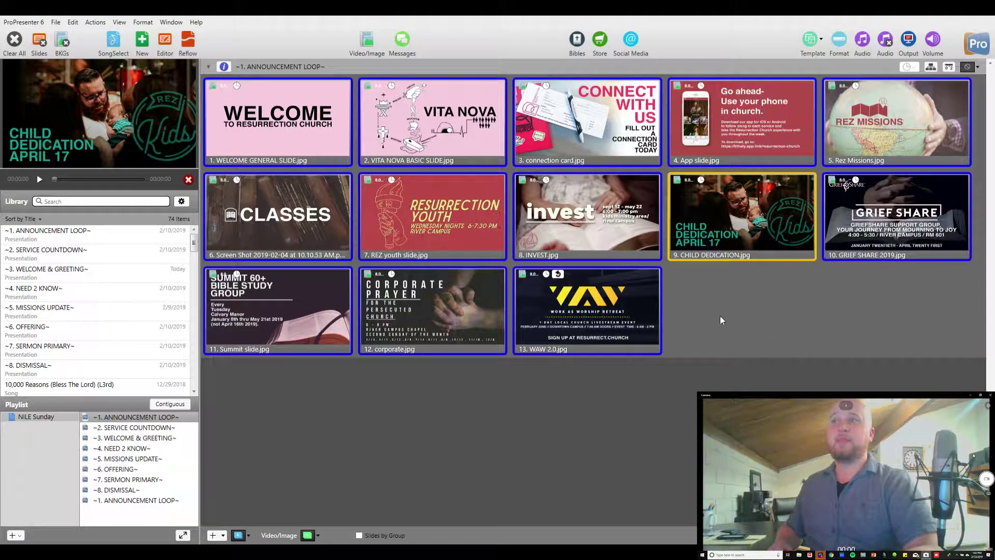
{"action": "left_click", "coordinate": [702, 312]}
{"action": "key", "text": "Right"}
{"action": "left_click", "coordinate": [551, 308]}
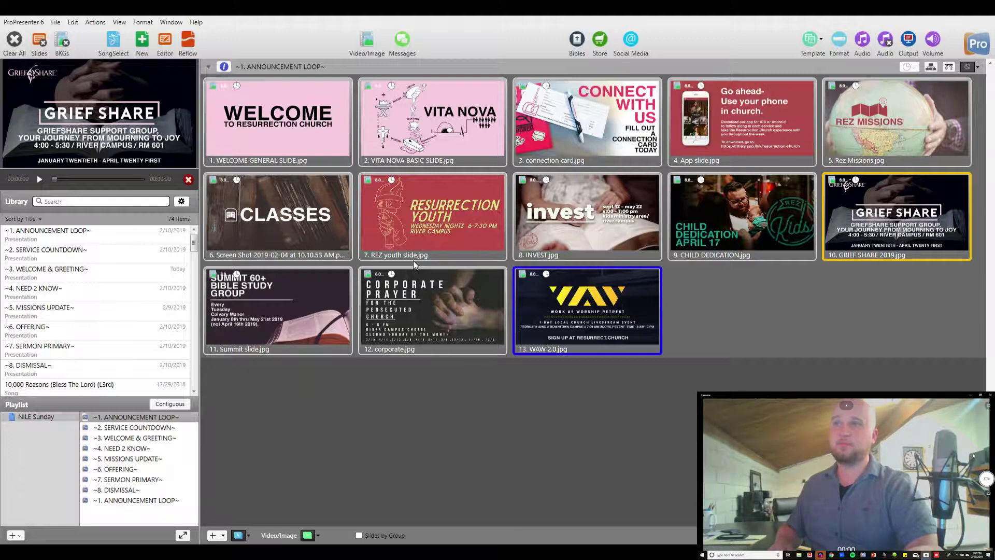
{"action": "key", "text": "Right"}
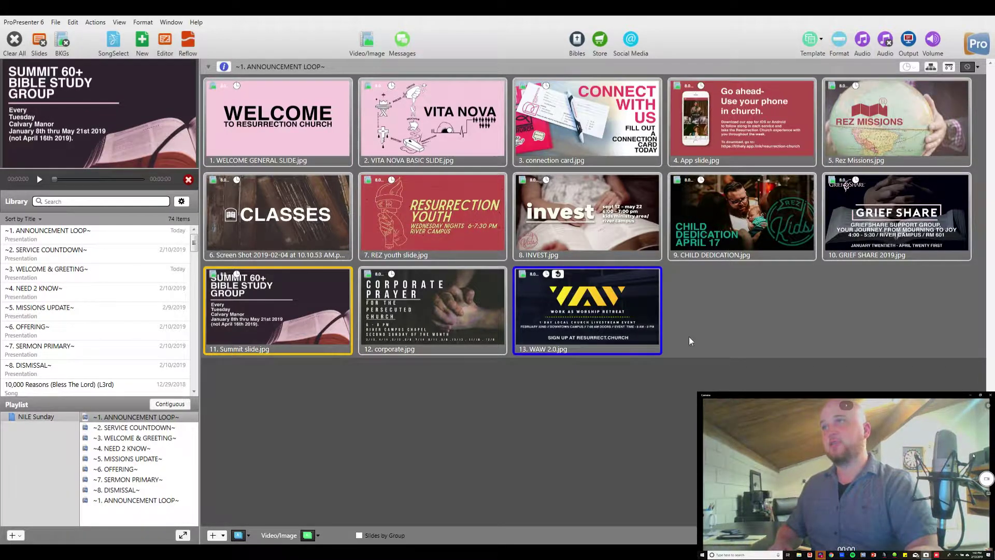
{"action": "left_click", "coordinate": [425, 324]}
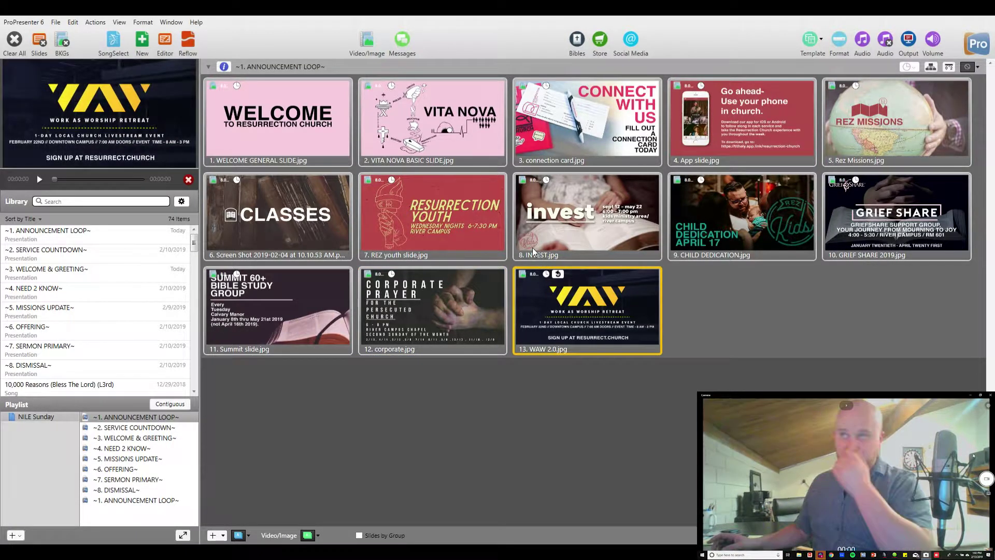
Step: Show the INVEST.jpg slide live and change the media on all announcement loop slides from background to foreground
{"action": "left_click", "coordinate": [525, 182]}
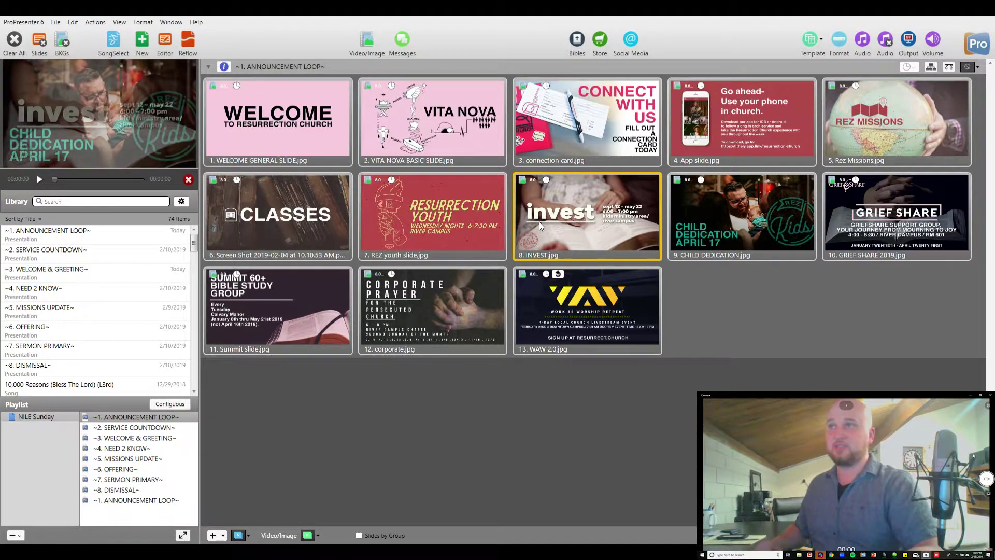
{"action": "key", "text": "ctrl+a"}
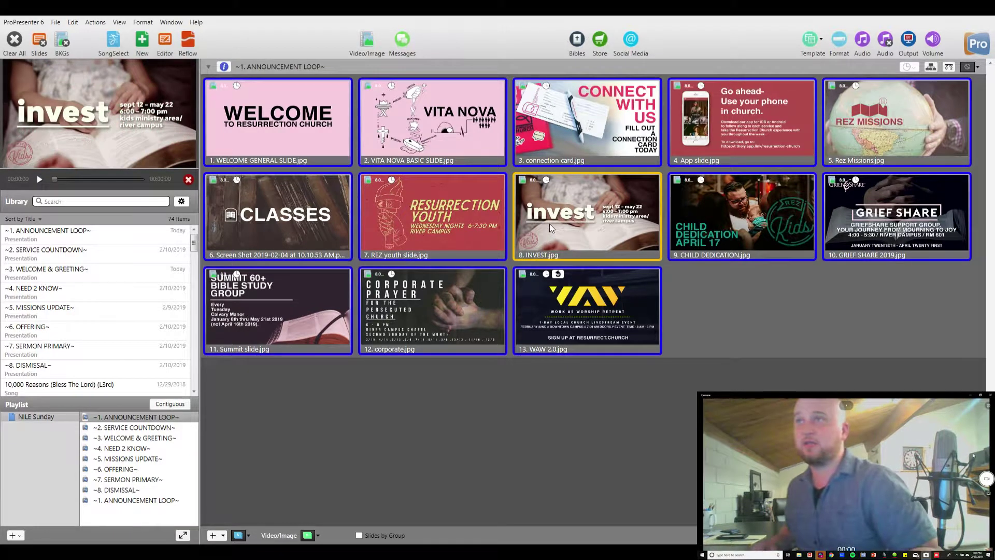
{"action": "right_click", "coordinate": [552, 228]}
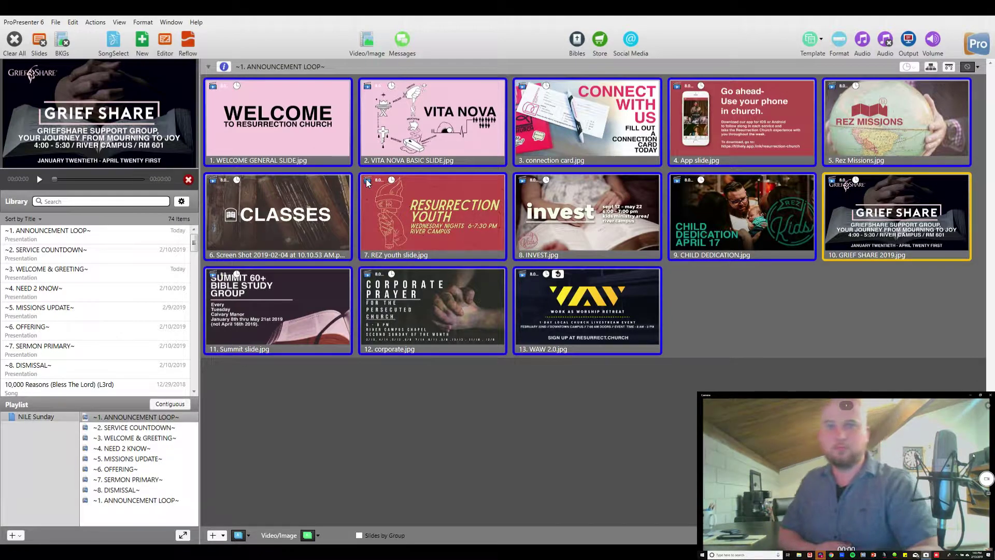
{"action": "left_click", "coordinate": [760, 334]}
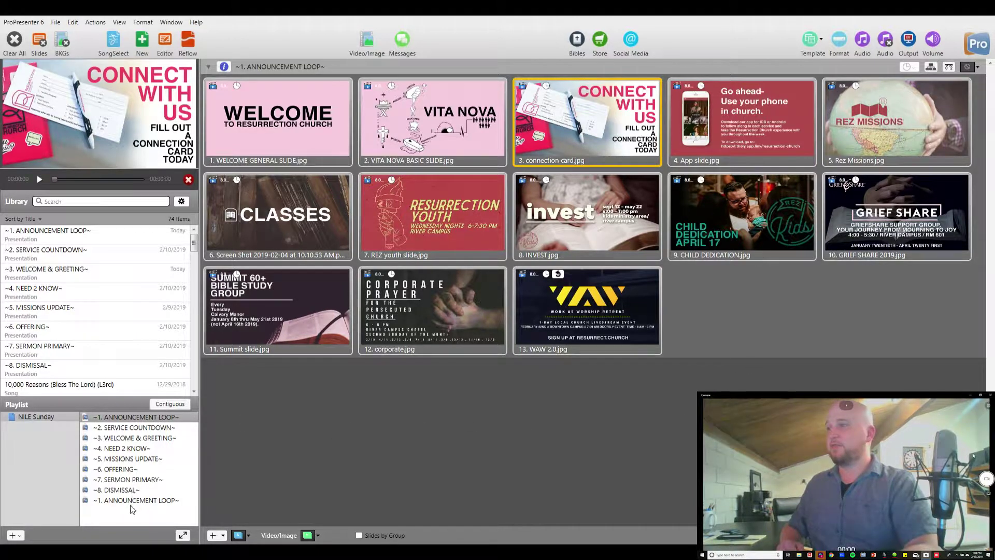
Step: Open ~2. SERVICE COUNTDOWN~ from the playlist and display the VITA NOVA media folder in the Video/Image bin
{"action": "left_click", "coordinate": [145, 428]}
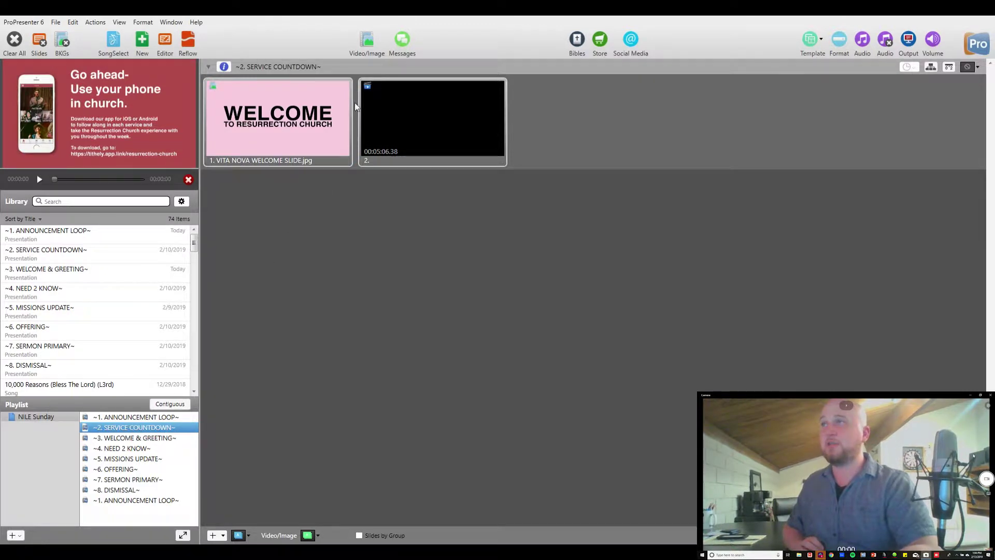
{"action": "left_click", "coordinate": [367, 41]}
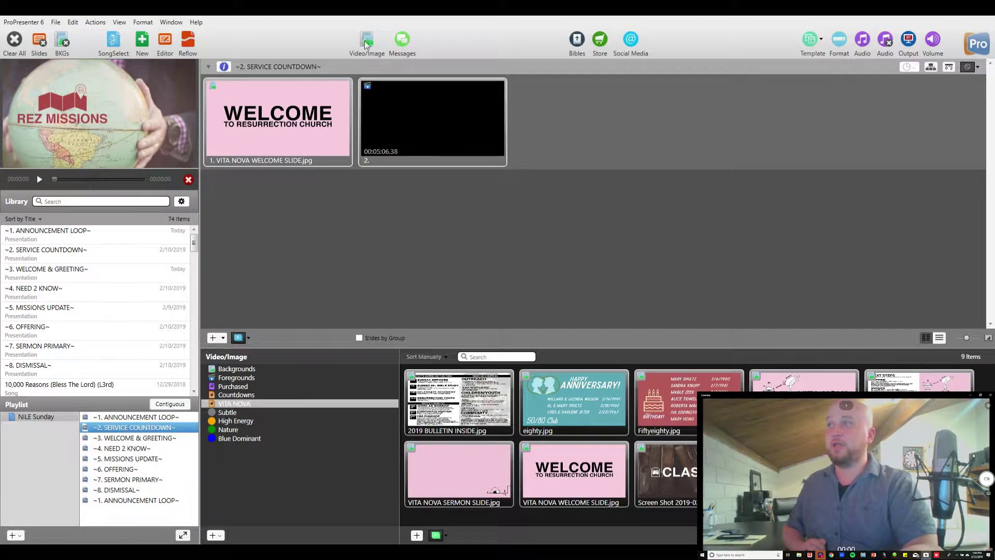
{"action": "left_click", "coordinate": [225, 407]}
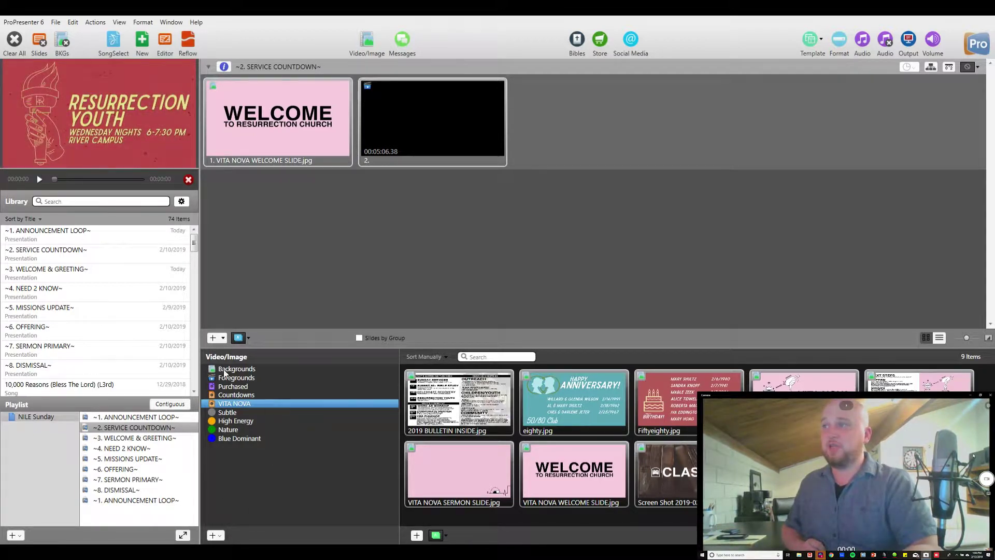
{"action": "left_click", "coordinate": [213, 537]}
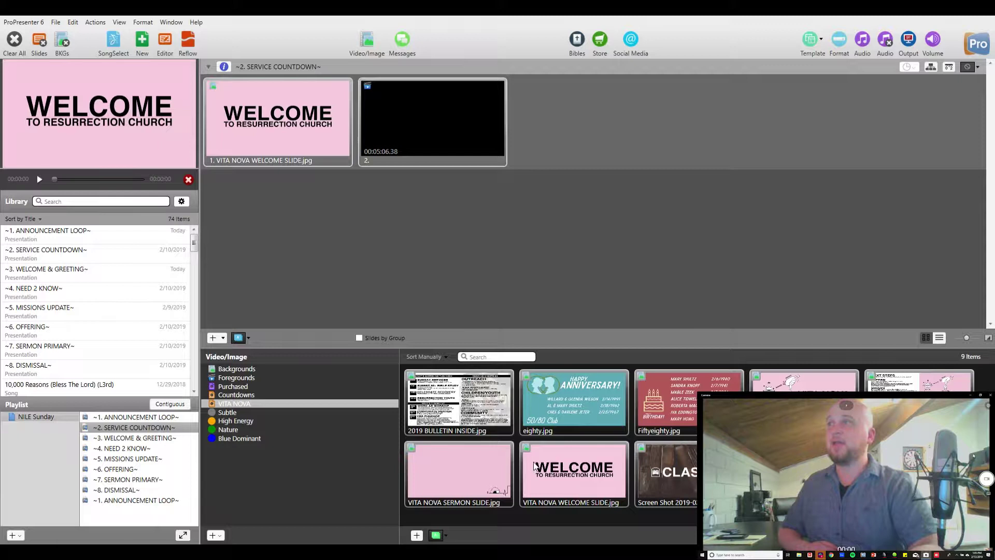
Step: Show the VITA NOVA WELCOME SLIDE.jpg slide live in the service countdown and change its media from background to foreground
{"action": "left_click", "coordinate": [246, 133]}
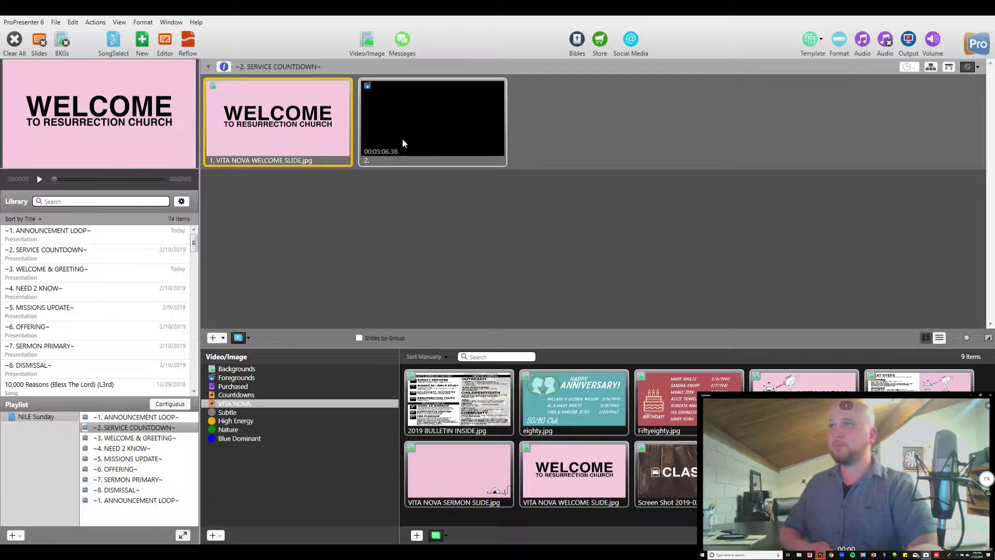
{"action": "left_click", "coordinate": [246, 117]}
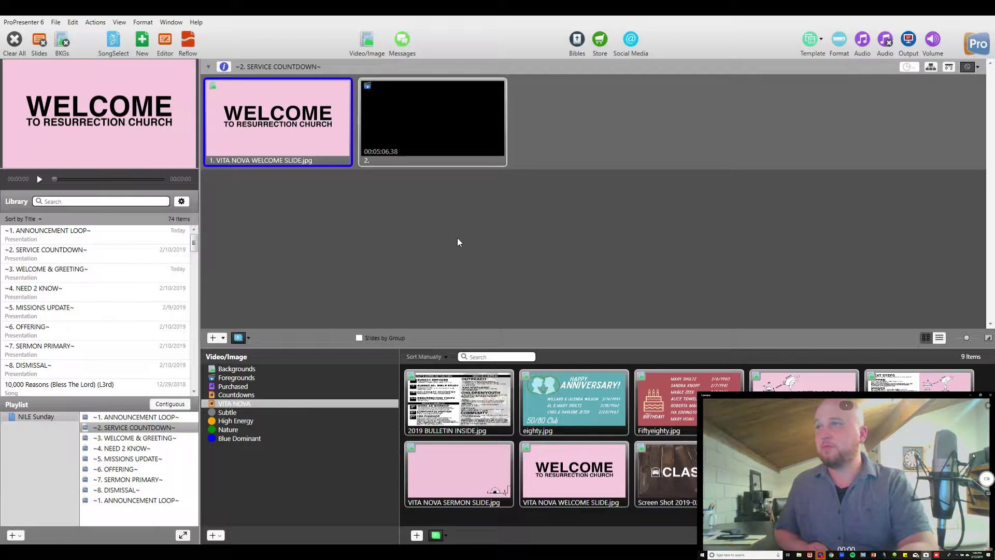
Step: Play the countdown video slide live, select that slide, and clear everything from the output
{"action": "left_click", "coordinate": [434, 139]}
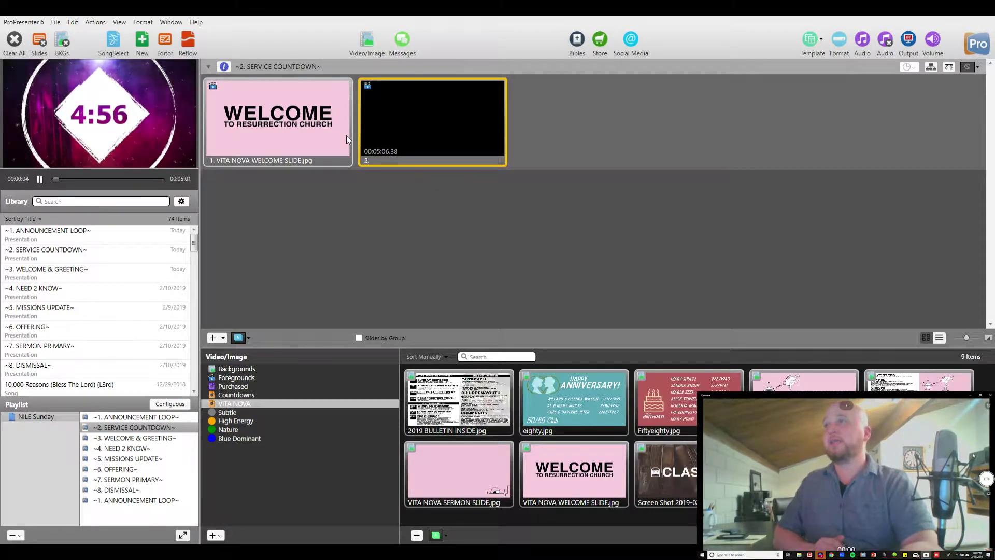
{"action": "left_click", "coordinate": [413, 132]}
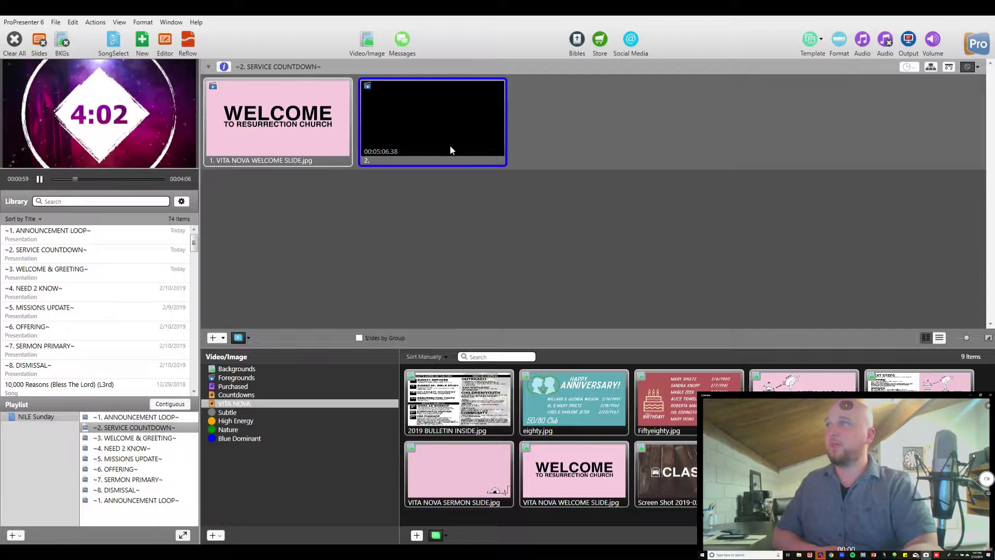
{"action": "left_click", "coordinate": [16, 42]}
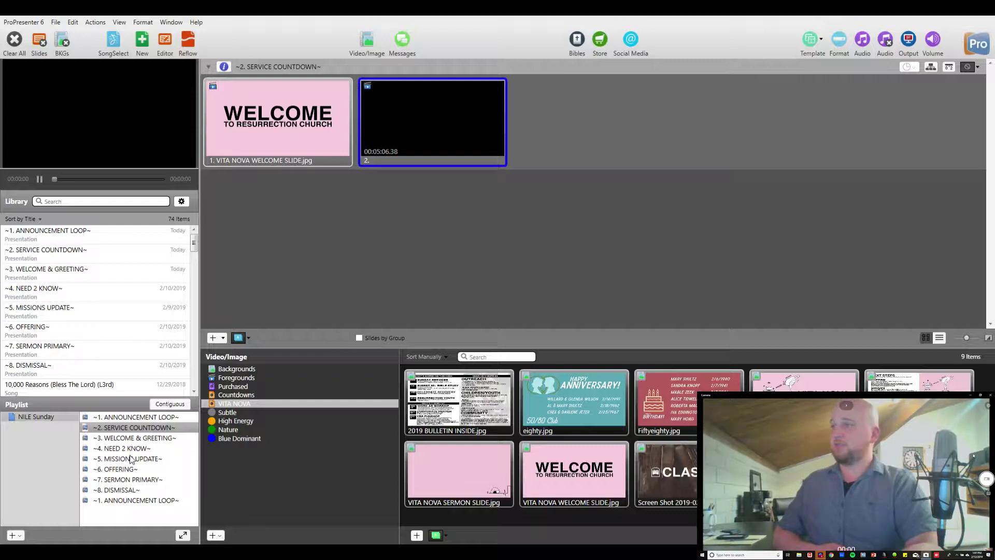
Step: Open ~3. WELCOME & GREETING~ from the playlist and show its "GREET YOUR NEIGHBOR" slide live, followed by its VITA NOVA welcome slide
{"action": "left_click", "coordinate": [124, 438]}
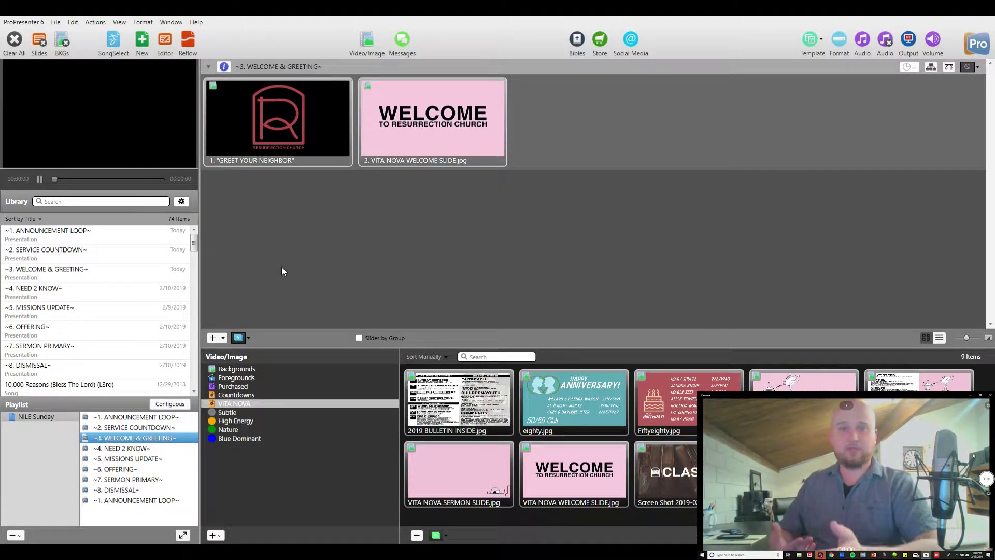
{"action": "left_click", "coordinate": [312, 145]}
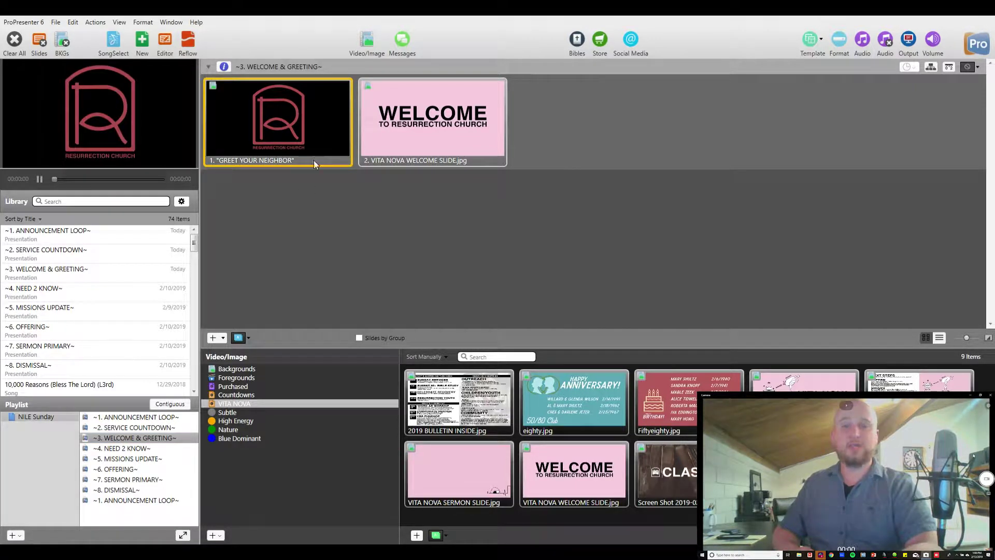
{"action": "left_click", "coordinate": [428, 145]}
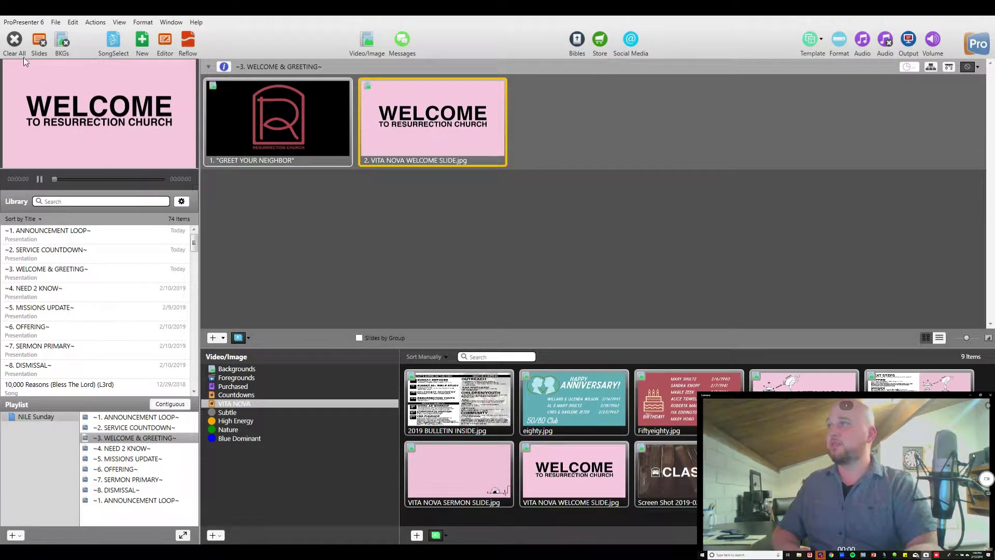
Step: Look through the Foregrounds and Backgrounds media folders and display R Logo.png from Backgrounds live
{"action": "left_click", "coordinate": [231, 379]}
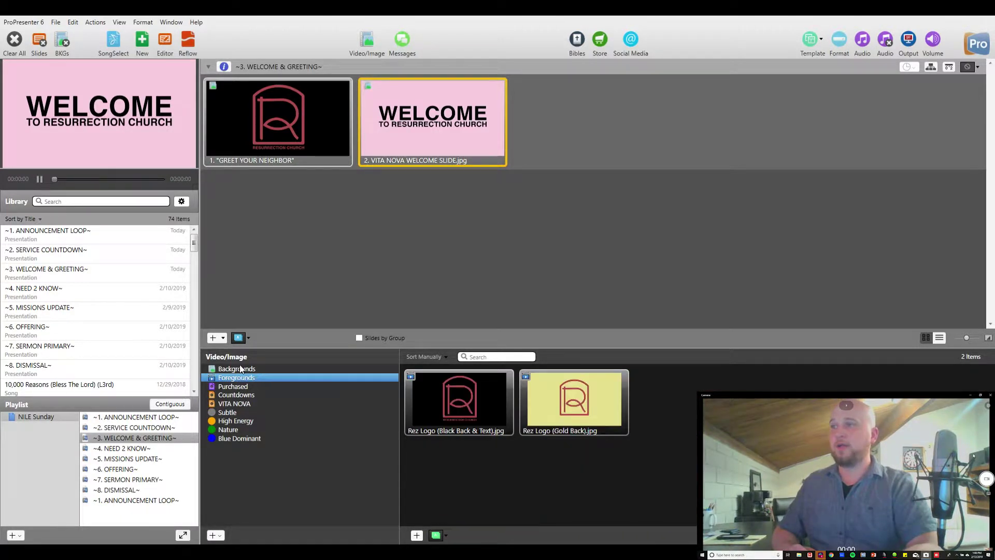
{"action": "left_click", "coordinate": [239, 369]}
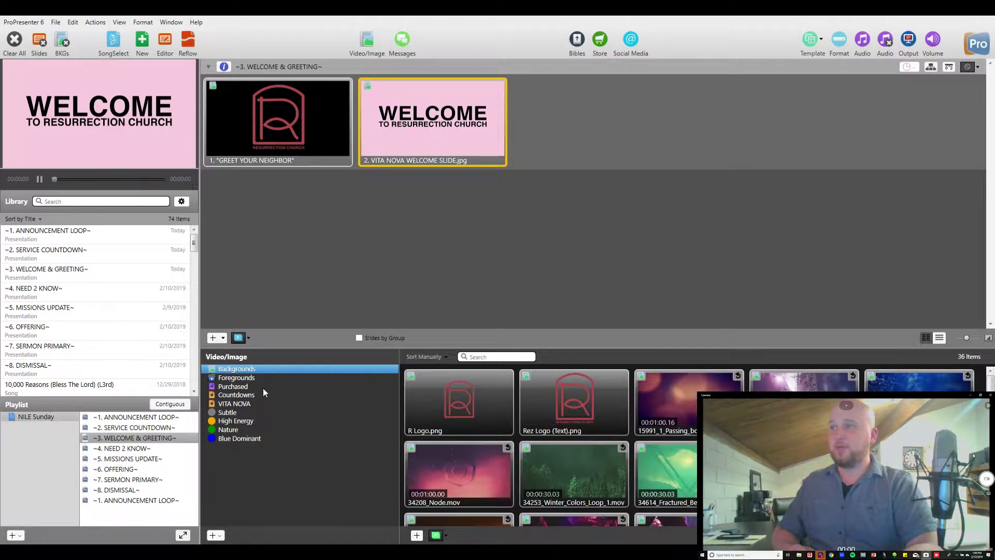
{"action": "scroll", "coordinate": [512, 413], "scroll_direction": "down", "scroll_amount": 3}
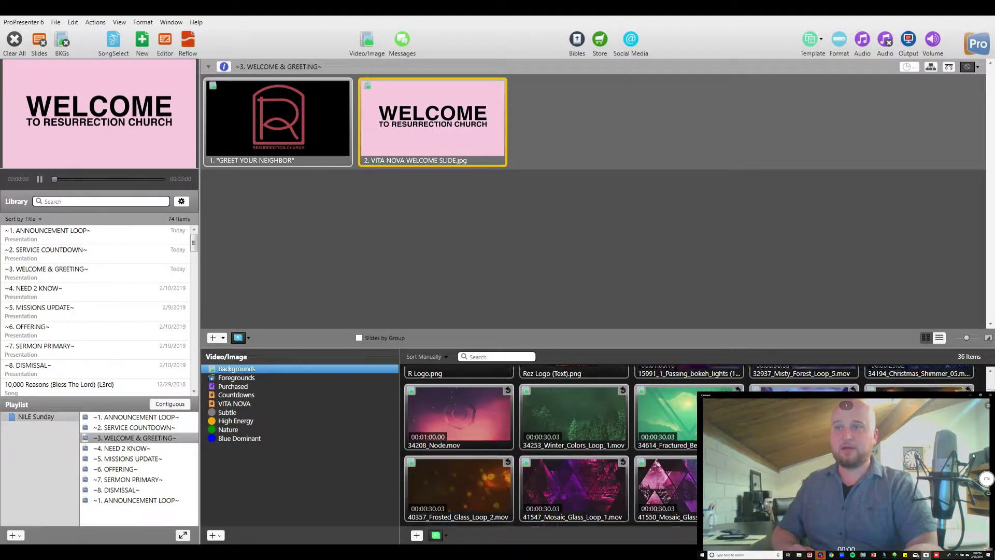
{"action": "scroll", "coordinate": [570, 414], "scroll_direction": "up", "scroll_amount": 3}
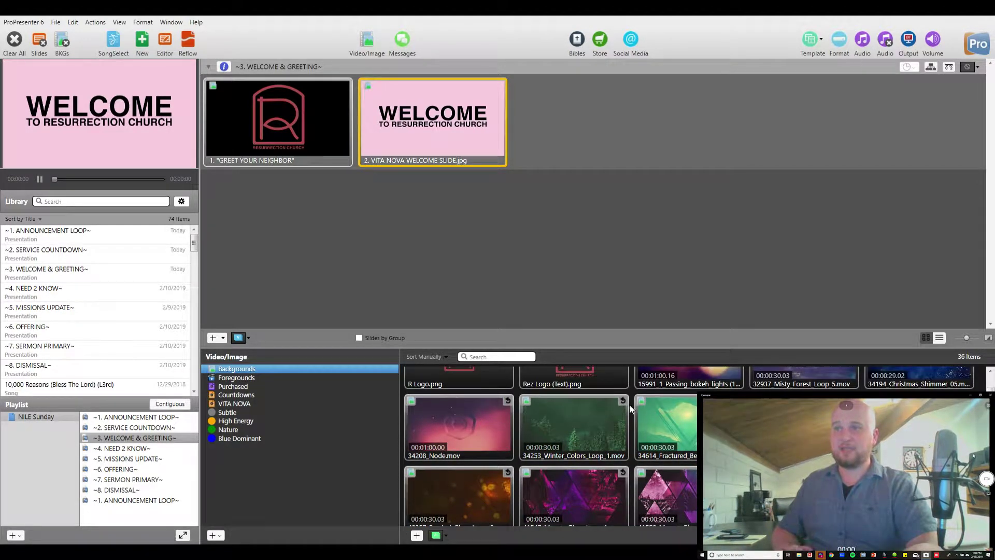
{"action": "scroll", "coordinate": [611, 417], "scroll_direction": "up", "scroll_amount": 2}
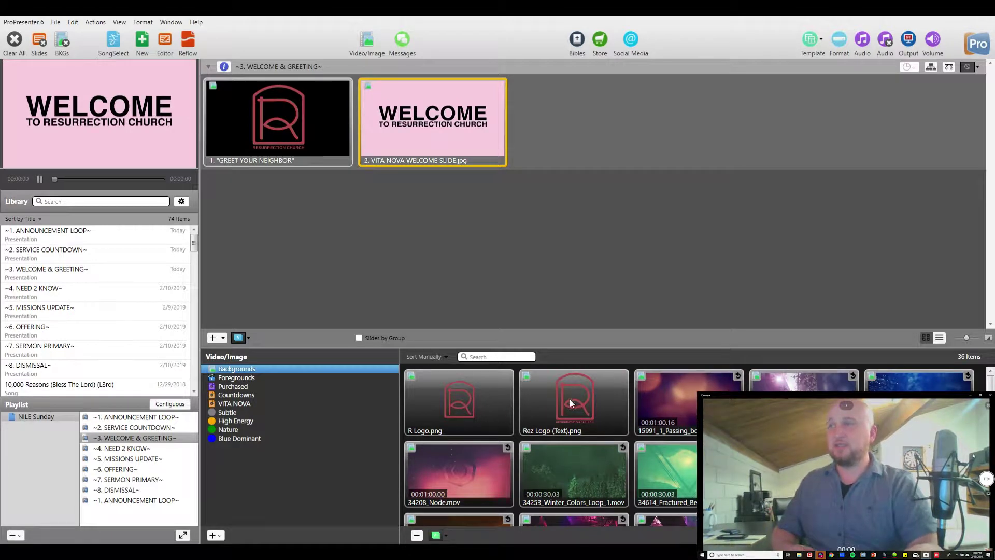
{"action": "left_click", "coordinate": [465, 421]}
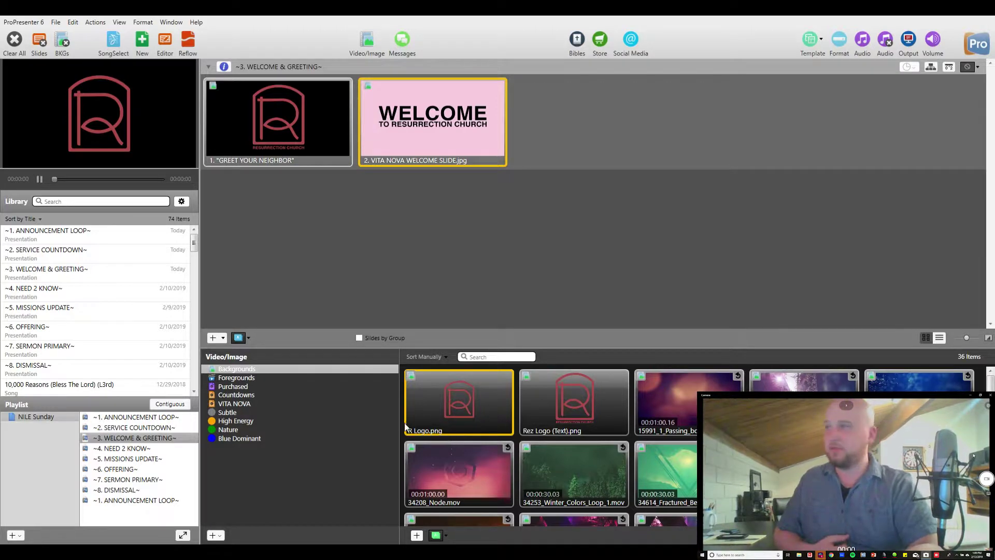
Step: Display Rez Logo (Black Back & Text).jpg from the Foregrounds media folder live and select it there
{"action": "left_click", "coordinate": [236, 378]}
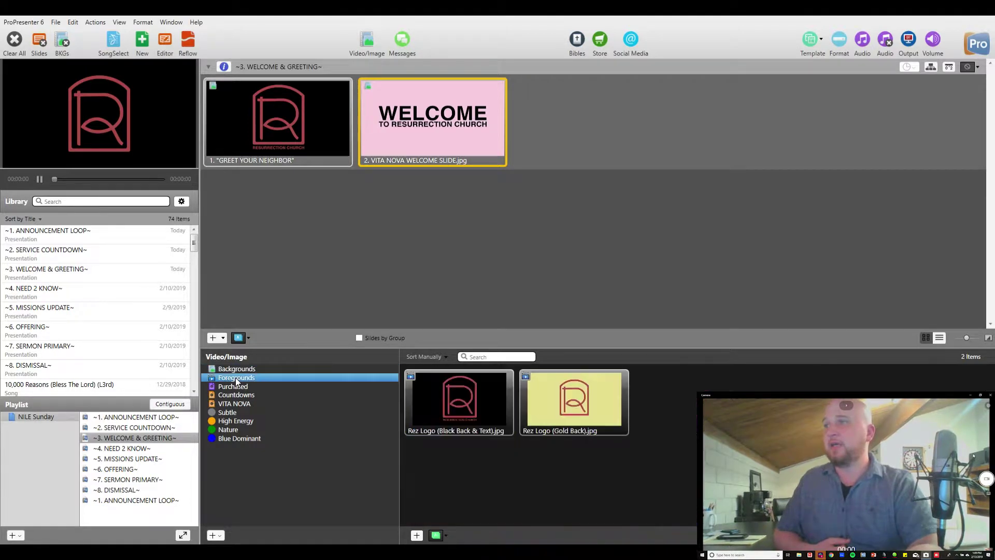
{"action": "left_click", "coordinate": [462, 405]}
{"action": "left_click", "coordinate": [436, 404]}
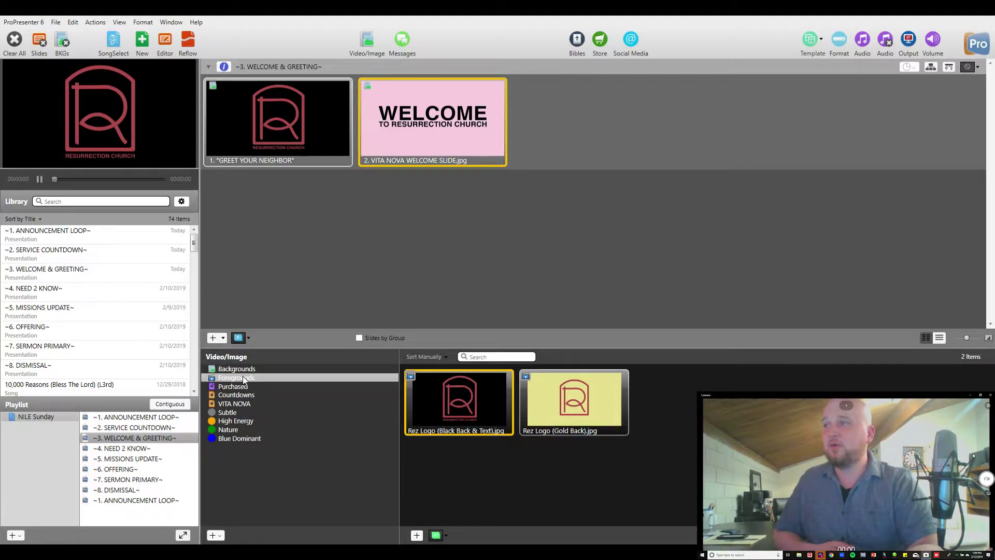
{"action": "mouse_move", "coordinate": [451, 403]}
{"action": "left_mouse_down"}
{"action": "mouse_move", "coordinate": [536, 169]}
{"action": "mouse_move", "coordinate": [534, 137]}
{"action": "mouse_move", "coordinate": [490, 117]}
{"action": "mouse_move", "coordinate": [460, 415]}
{"action": "mouse_move", "coordinate": [457, 390]}
{"action": "mouse_move", "coordinate": [452, 400]}
{"action": "left_mouse_up"}
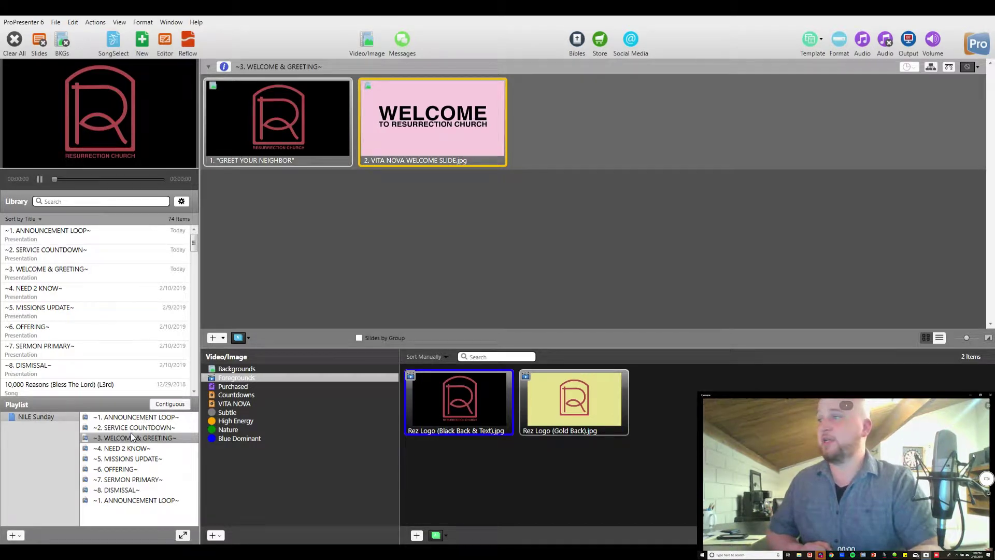
Step: Open ~4. NEED 2 KNOW~ from the playlist and select the same presentation in the library
{"action": "left_click", "coordinate": [119, 449]}
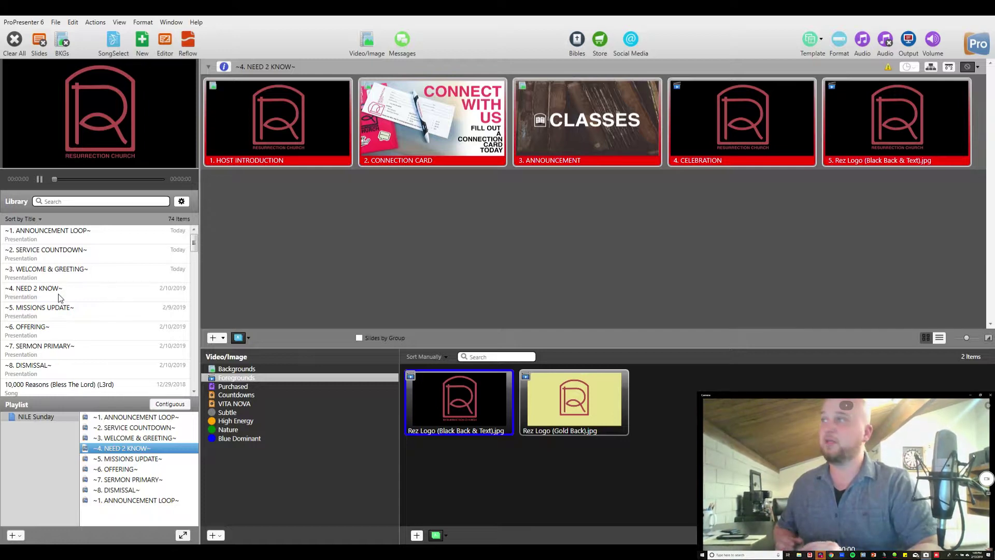
{"action": "left_click", "coordinate": [101, 294]}
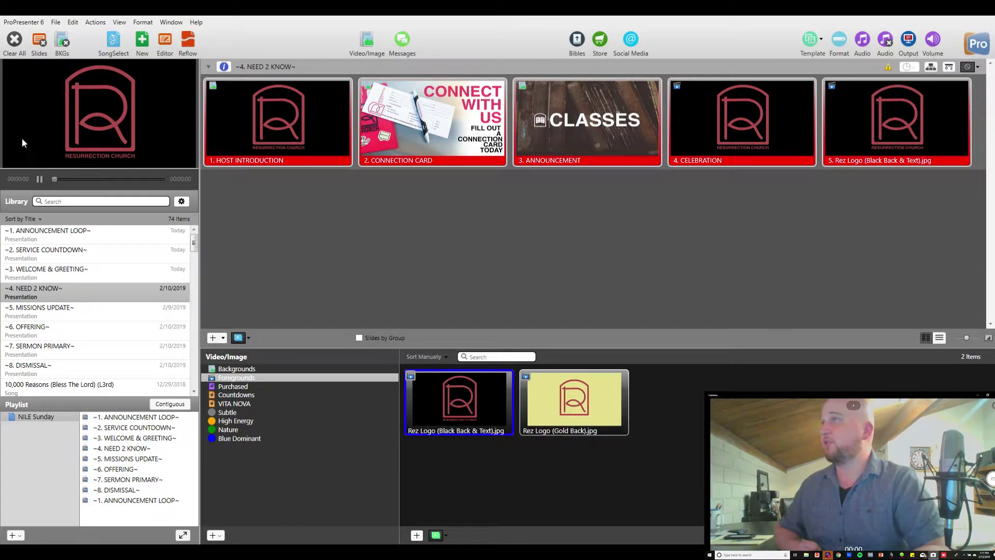
Step: Open the program's general preferences with the library folder, media repository and search path settings
{"action": "left_click", "coordinate": [36, 21]}
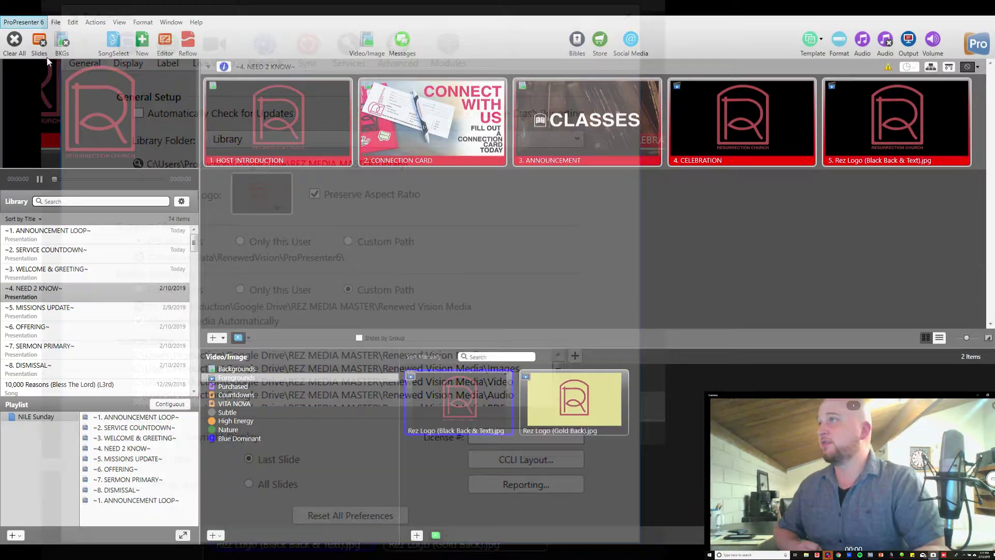
{"action": "left_click", "coordinate": [43, 54]}
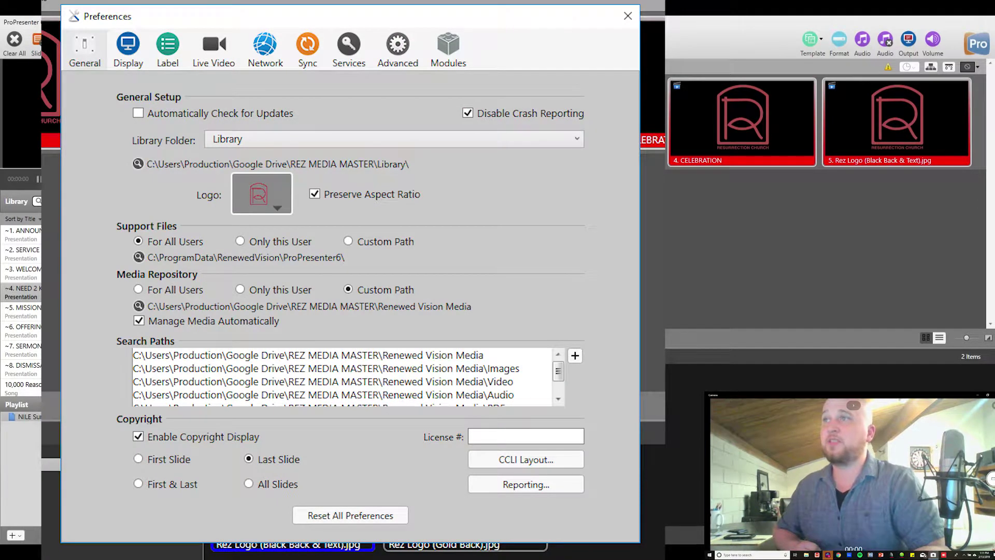